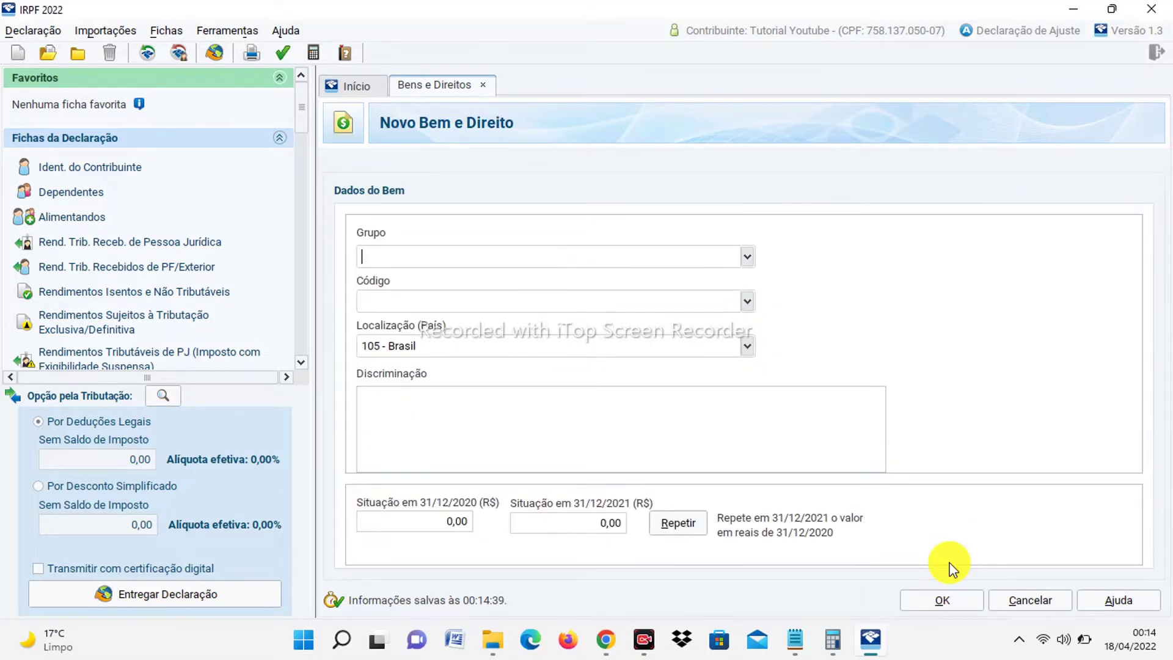
Step: Classify the new asset under group 02 - Bens Móveis with code 01 - Veículo automotor terrestre: caminhão, automóvel, moto etc
left_click(749, 256)
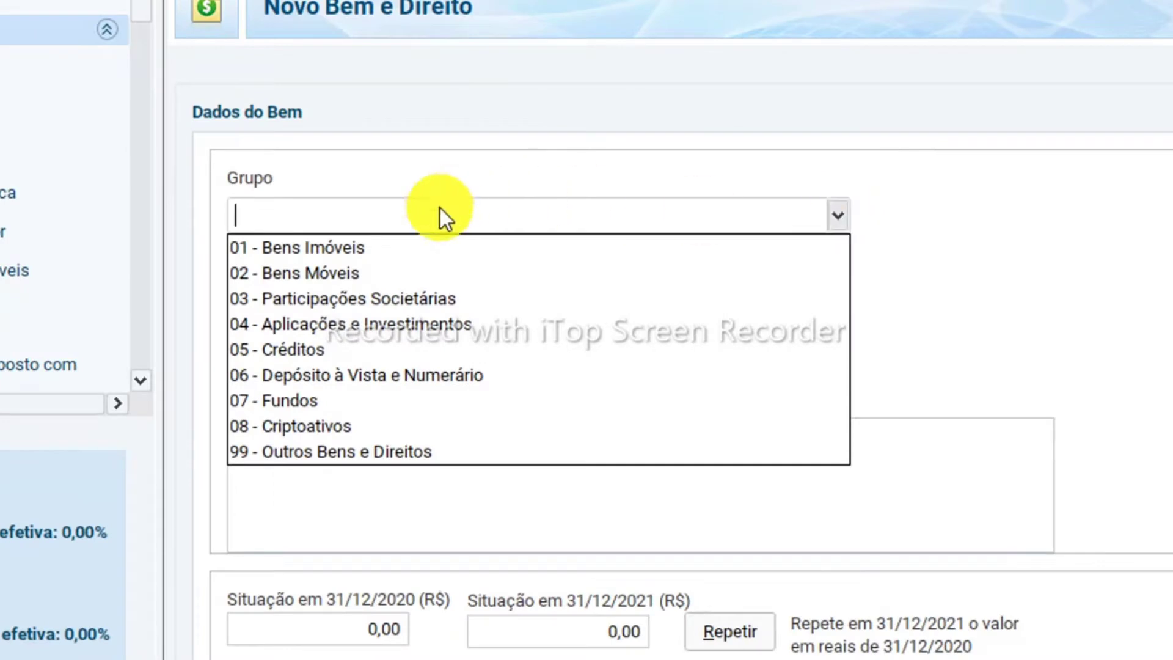
left_click(355, 274)
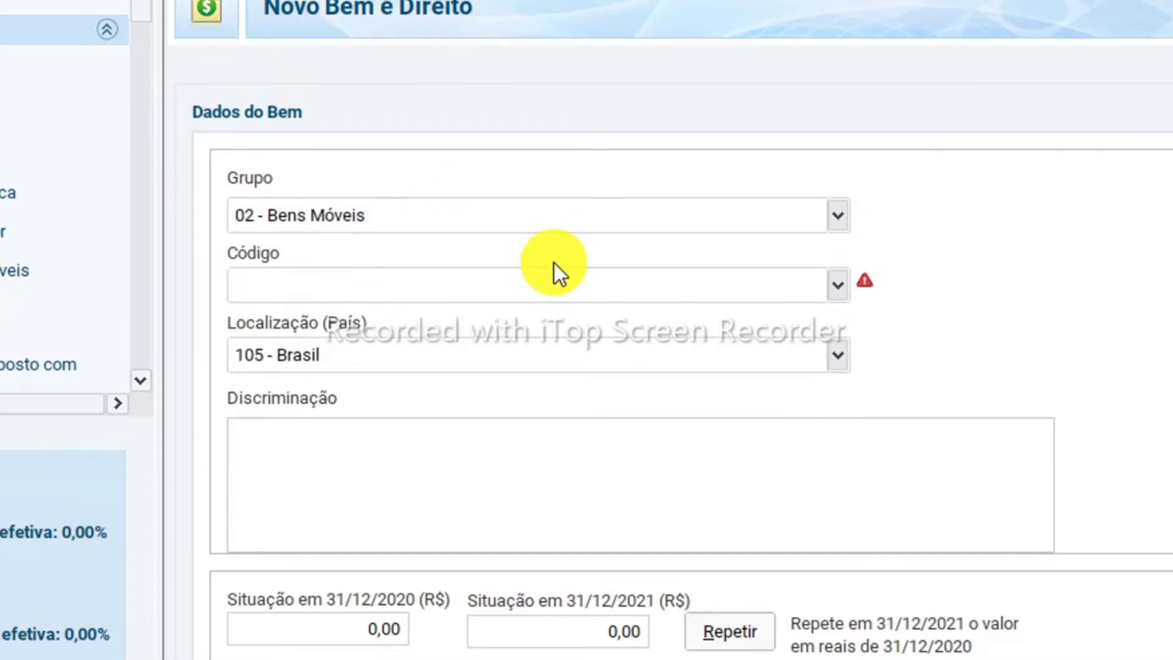
left_click(838, 285)
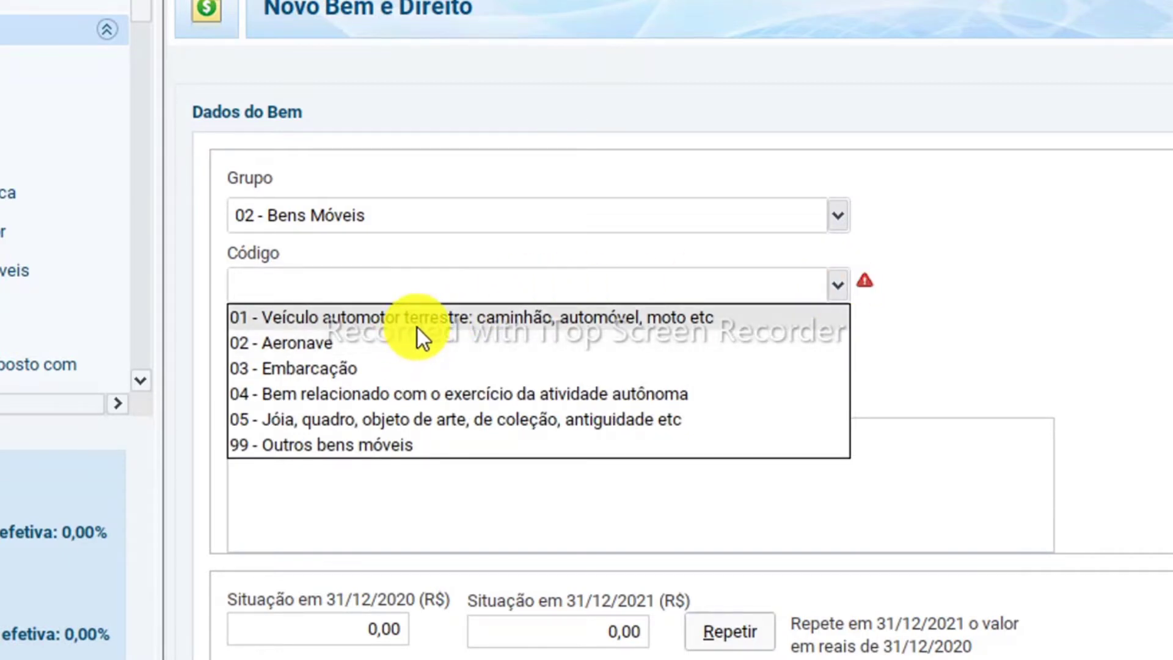
left_click(538, 308)
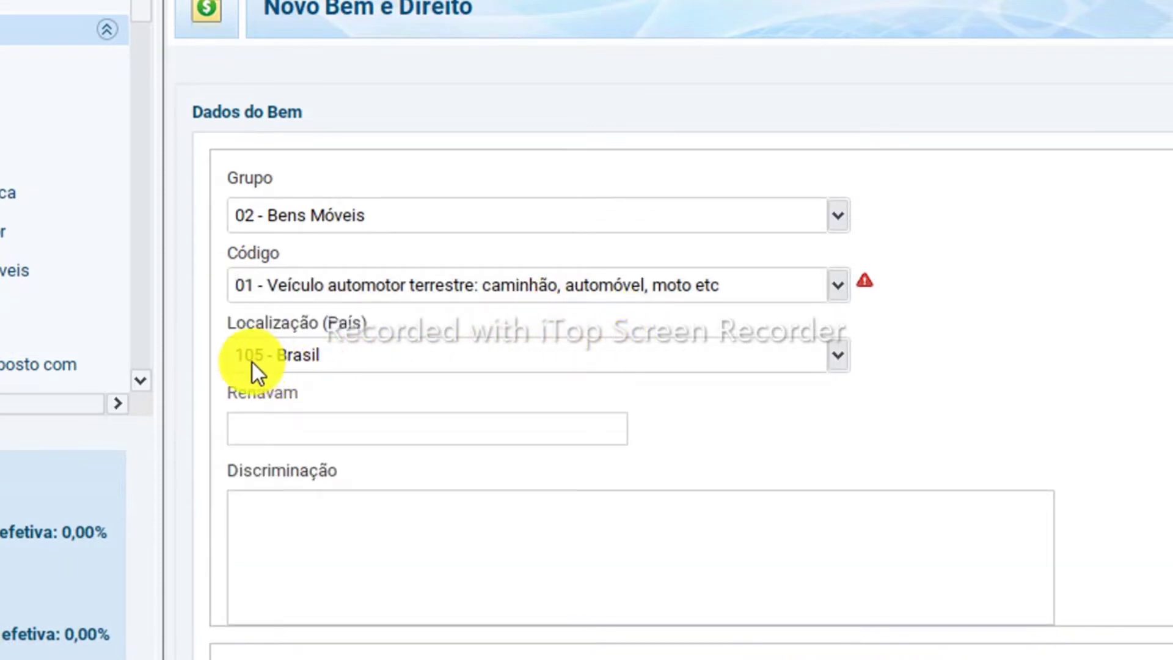
Step: Enter the vehicle's Renavam number for the new asset
left_click(290, 426)
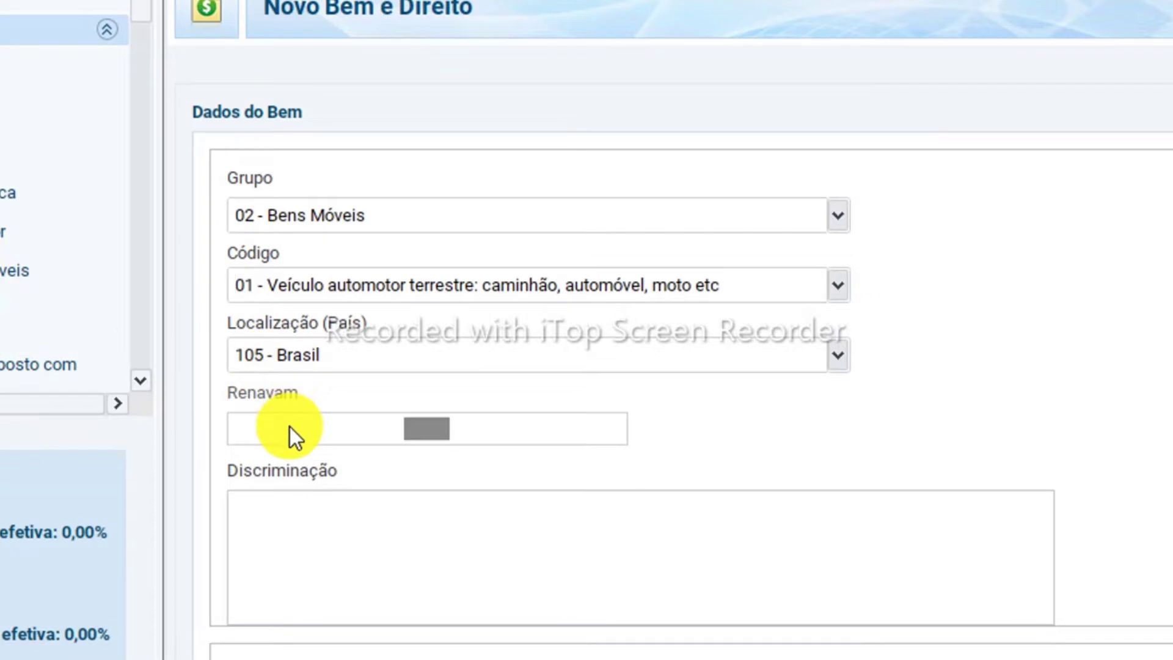
type("25")
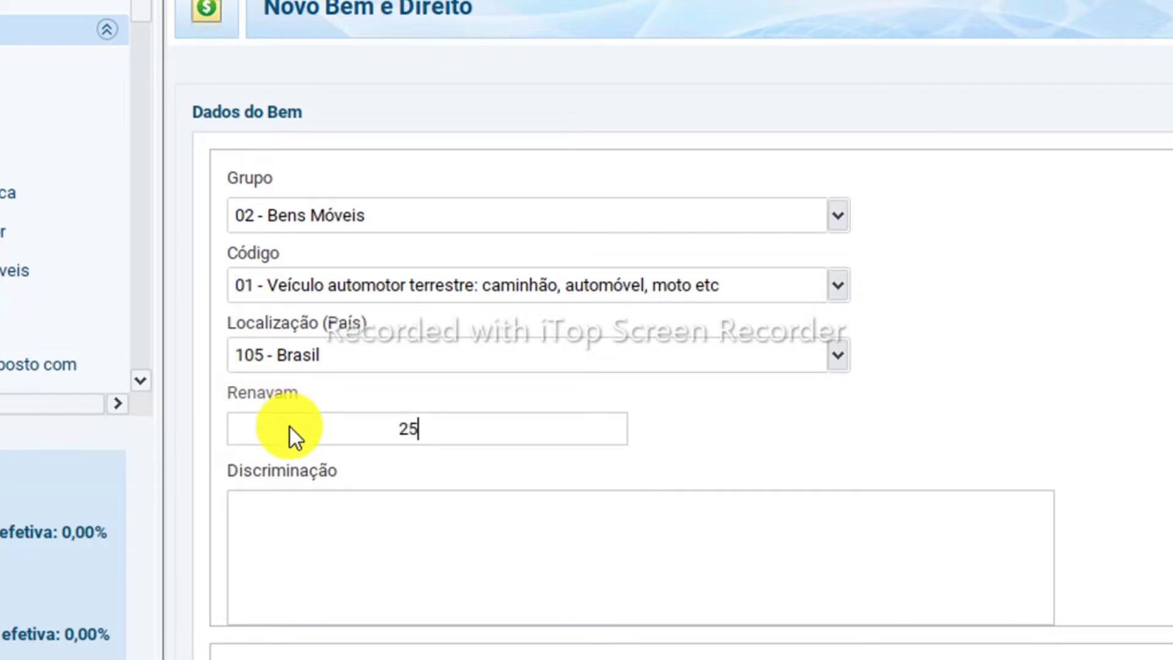
type("555555555")
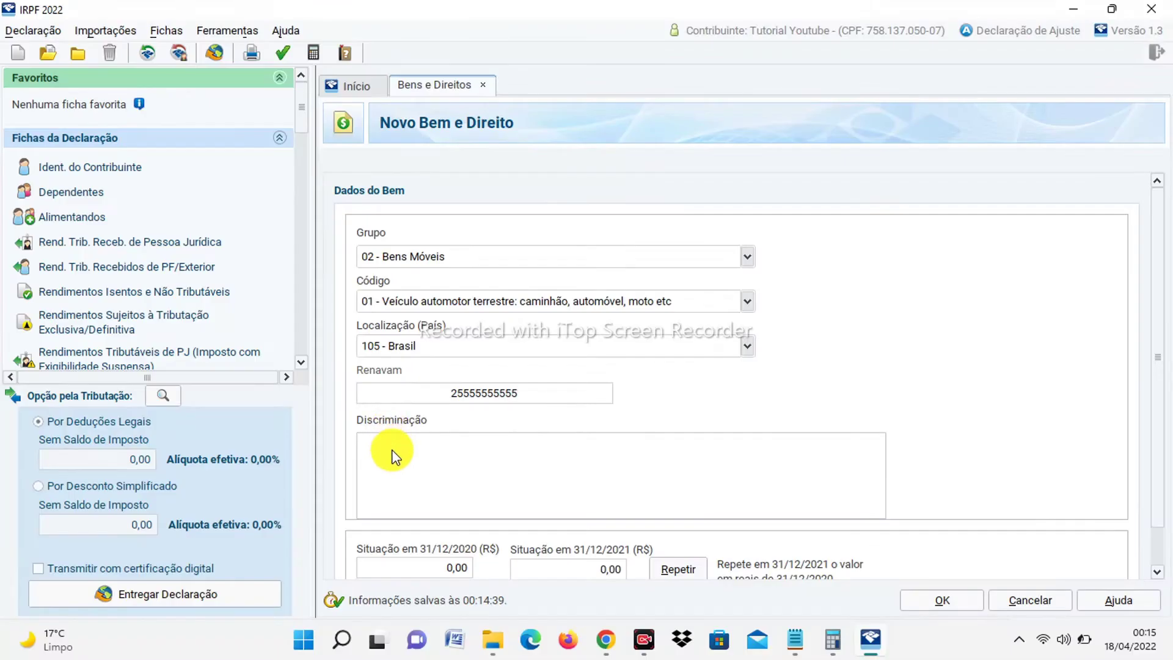
Step: Describe a dealership-bought HONDA TITAN 160 2020/2021 for R$ 16.000,00: 2.000 down, R$ 14.000 financed by Banco Itaú in 24x R$ 833,00, first due 12/01/21
left_click(394, 455)
type("HONDA TITAN 160 ANO/MOD 2020/2021,ADQUIRIDO DA CONCESSIONARIA ********,CNPJ *********ADQUIRIDO PELO VALOR DE R$ 16.000,00, SENDO 2.000 DE ENTRADA + SALDO DE R$ 14.000 FINANCIADO PELO BANCO ITAÚ S.A, EM 24X DE R$ 833,00.COM O PRIMEIRO VENCIMENTO EM 12/01/21")
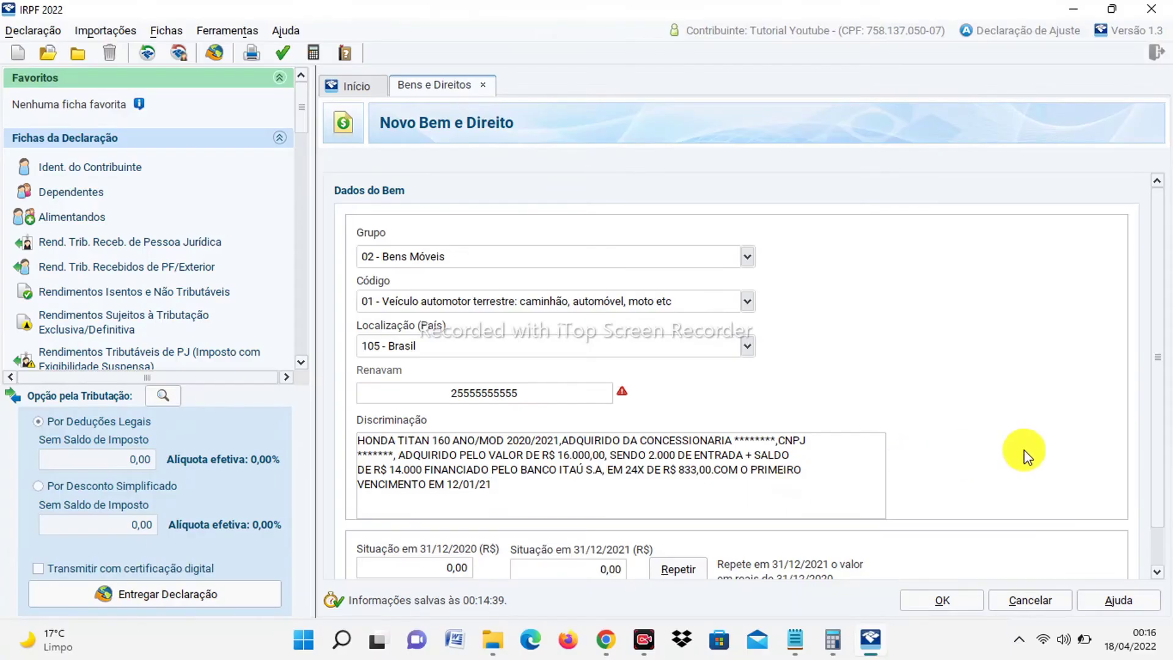
scroll(1022, 452, "down", 1)
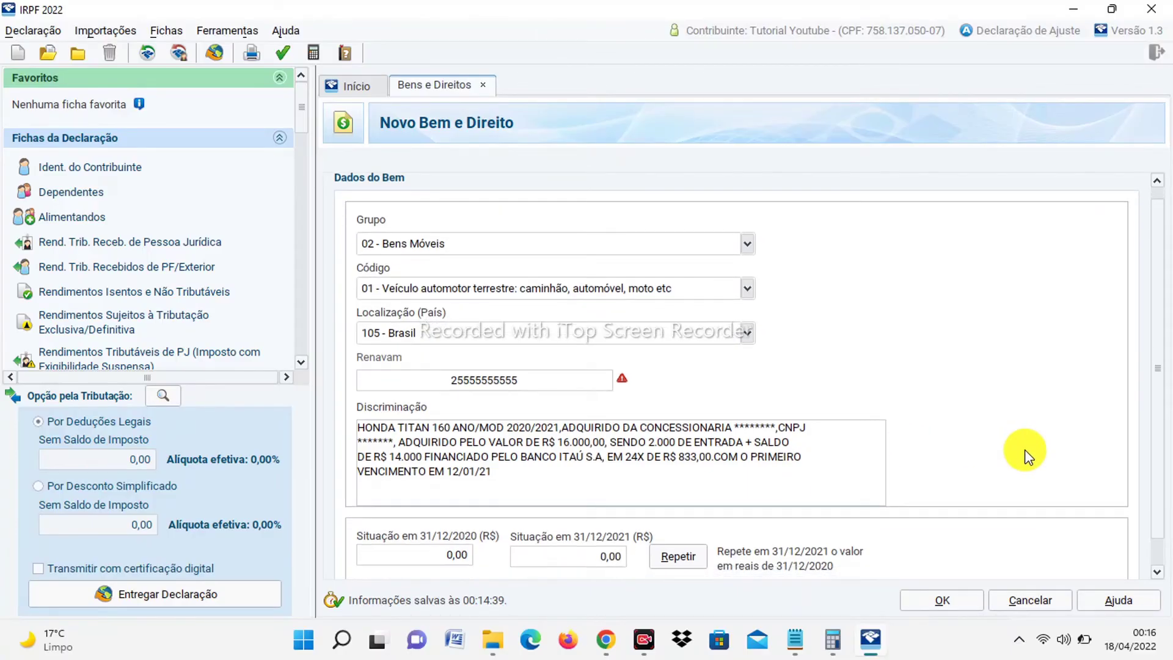
scroll(1026, 455, "down", 2)
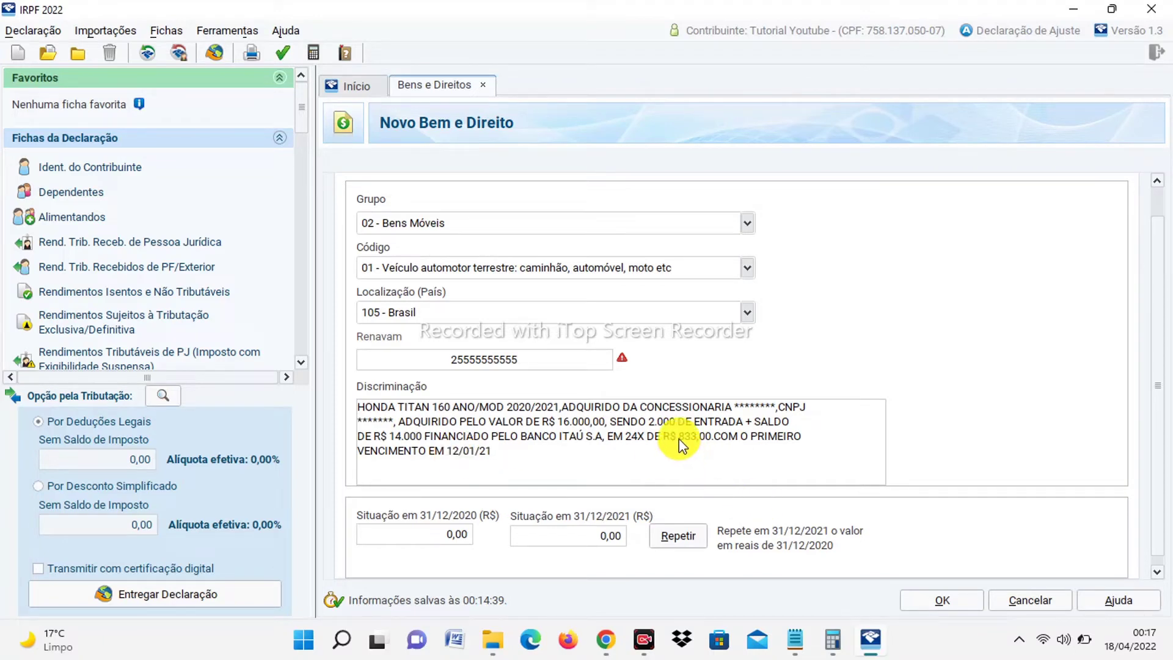
Step: Switch to the Calculator and multiply the 833 installment by 12 to get the amount paid in the year
left_click(835, 638)
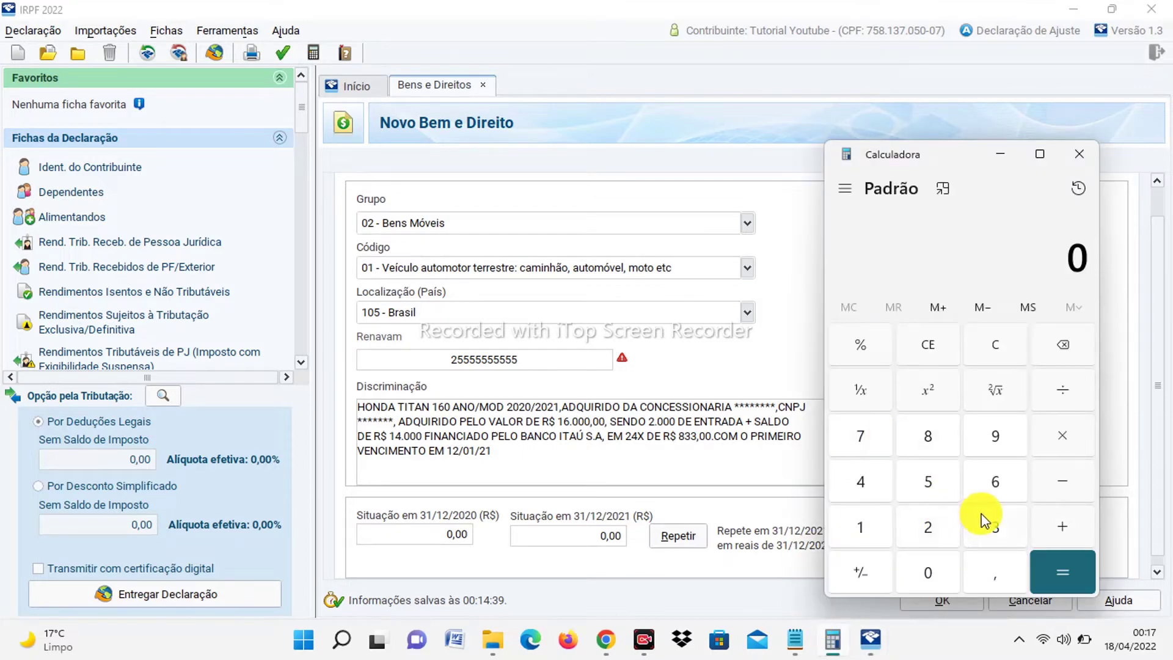
left_click(944, 435)
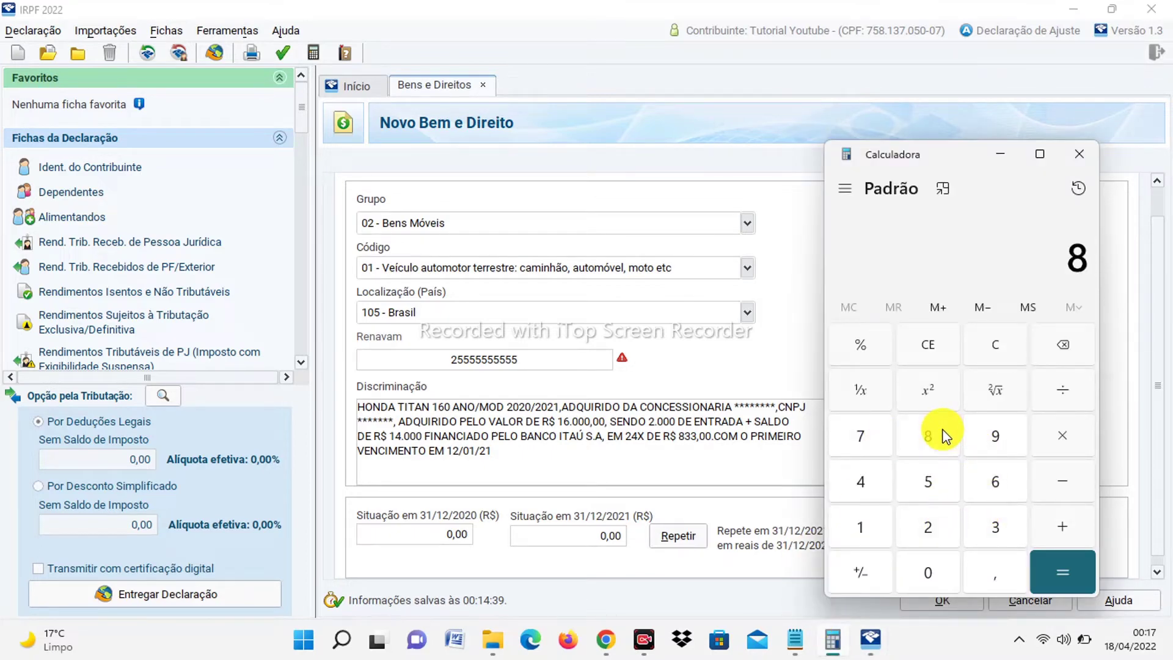
type("33")
key("asterisk")
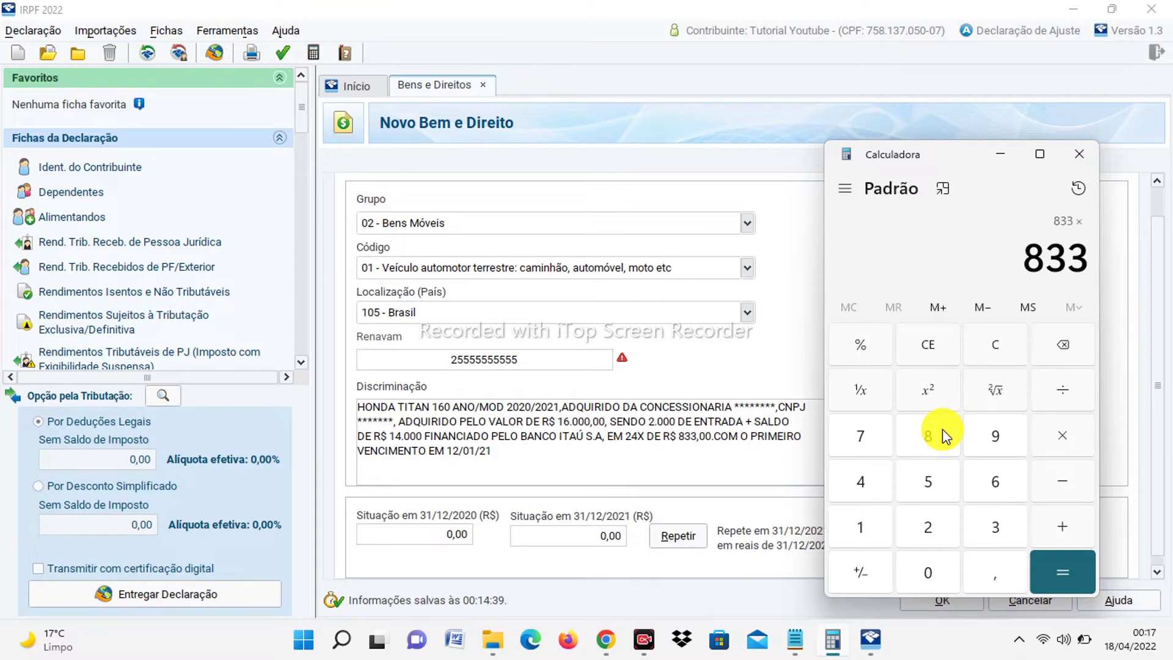
type("12")
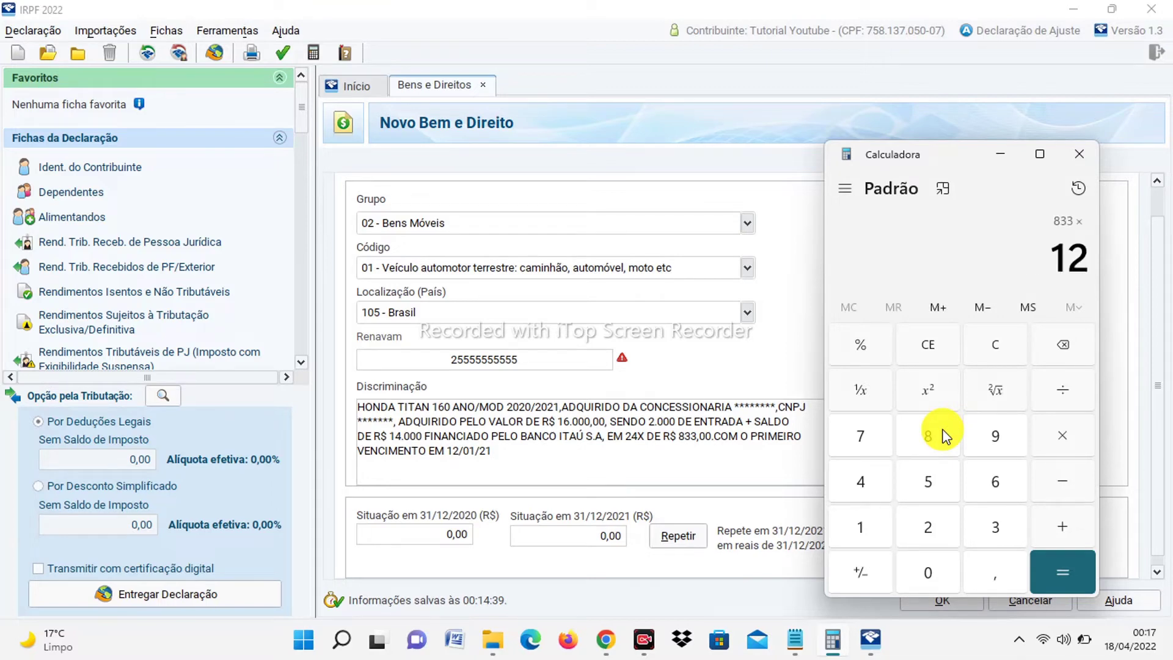
key("Return")
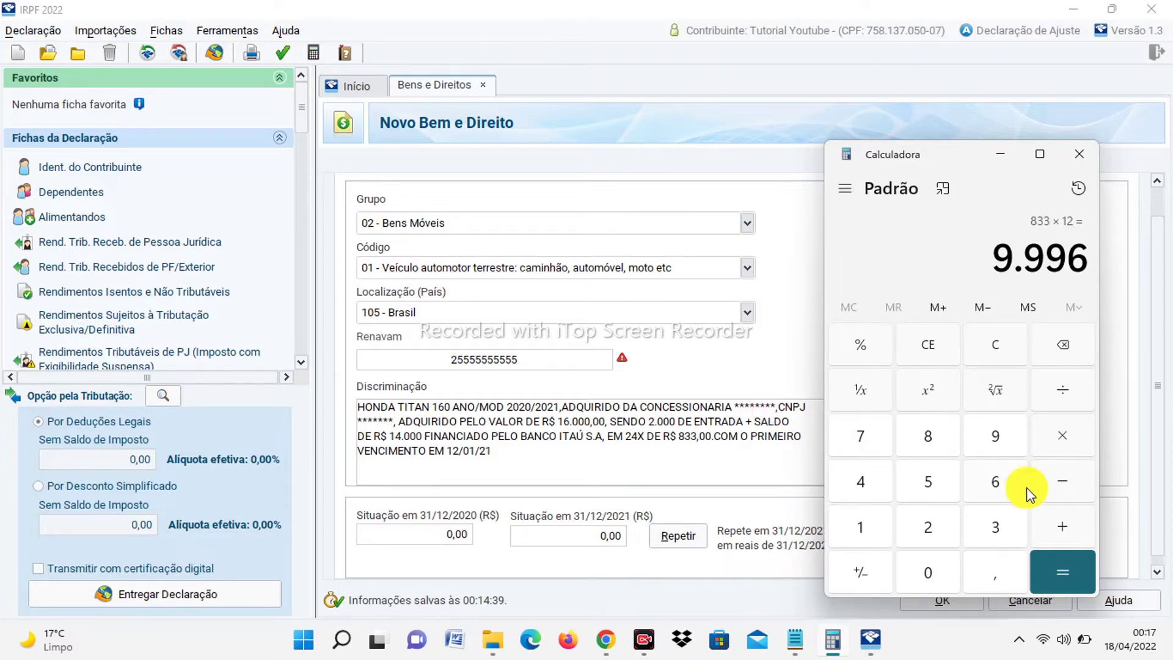
Step: Add the 2000 down payment to the installments total and enter 11.996,00 as the situation on 31/12/2021
left_click(1063, 523)
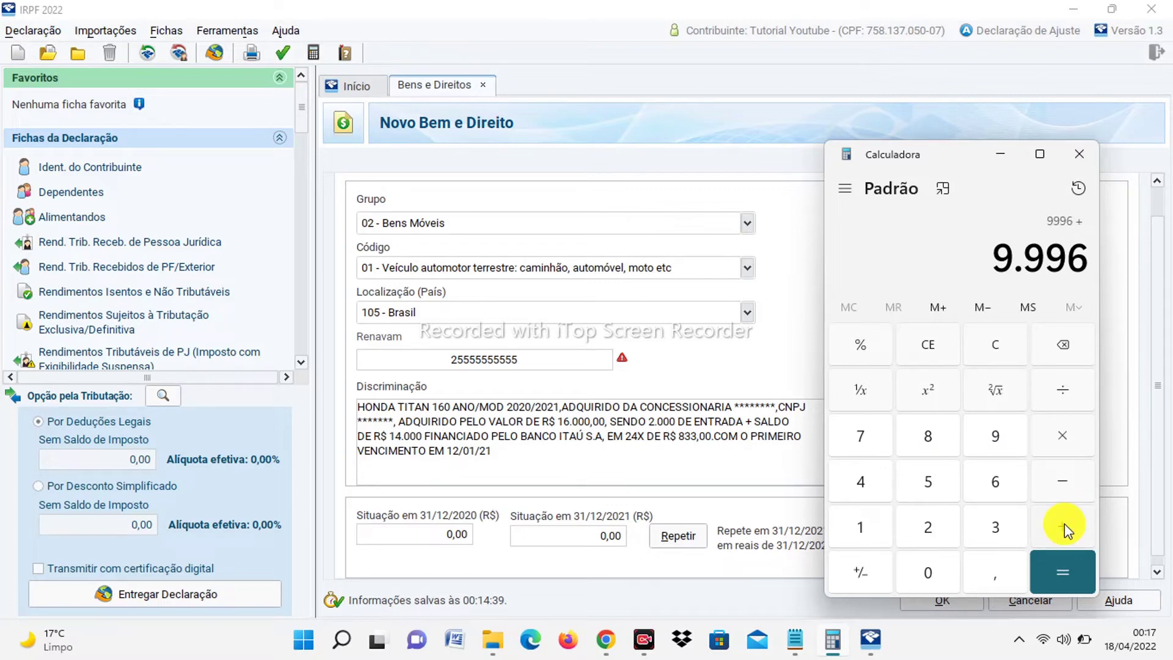
type("2000")
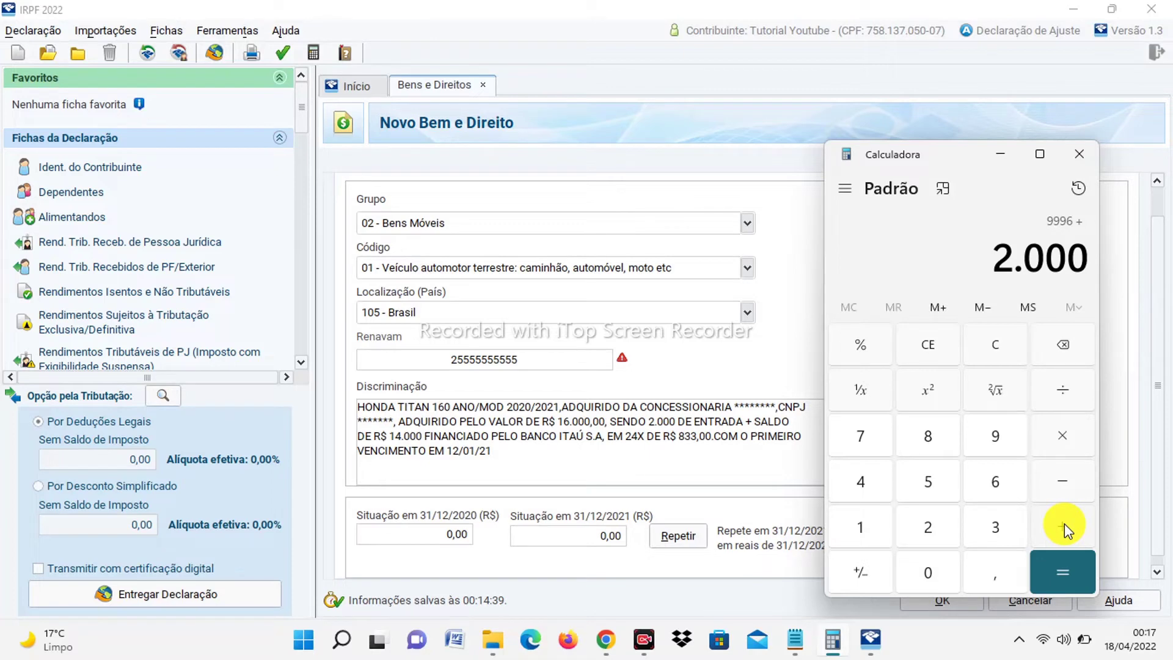
left_click(1063, 573)
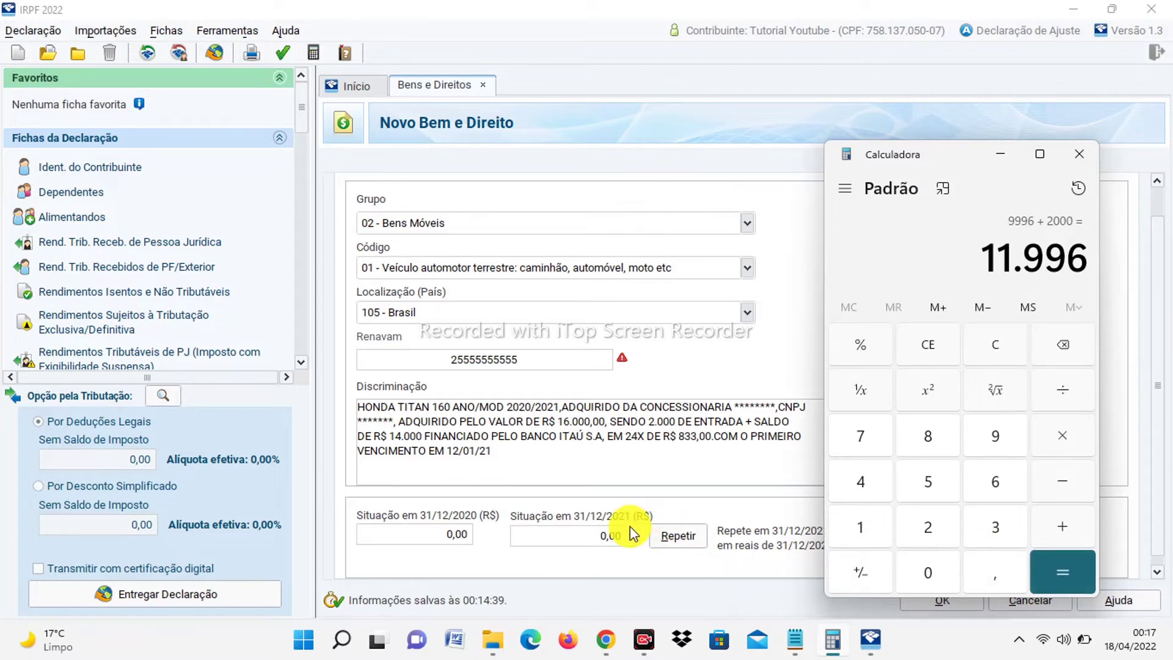
left_click(607, 536)
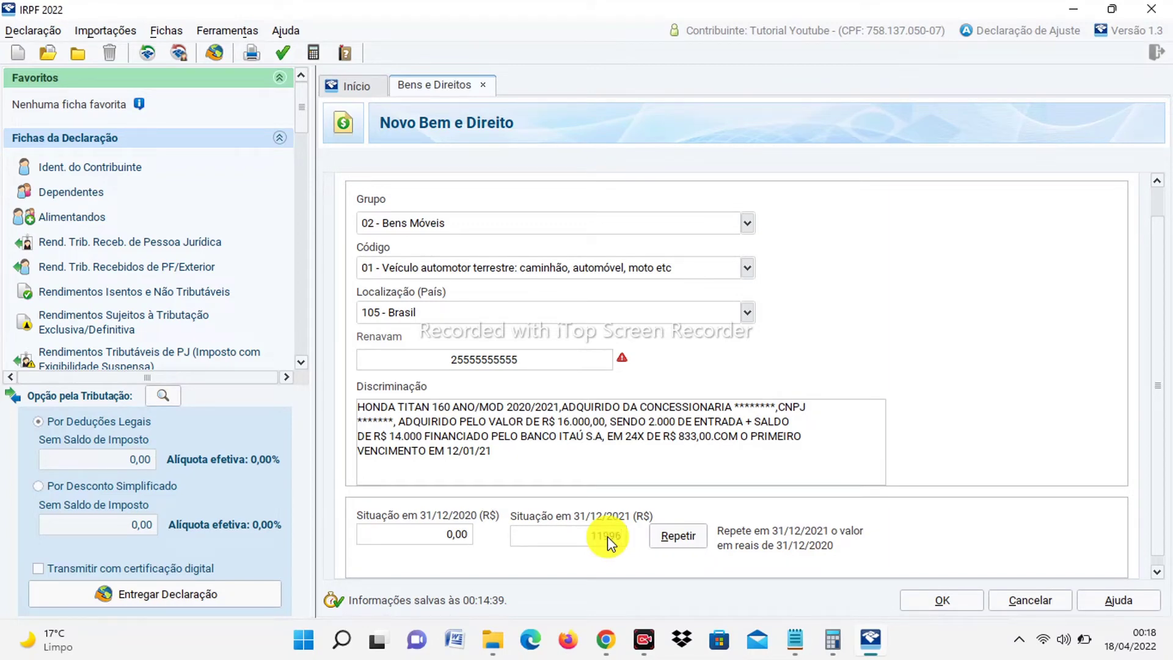
left_click(427, 535)
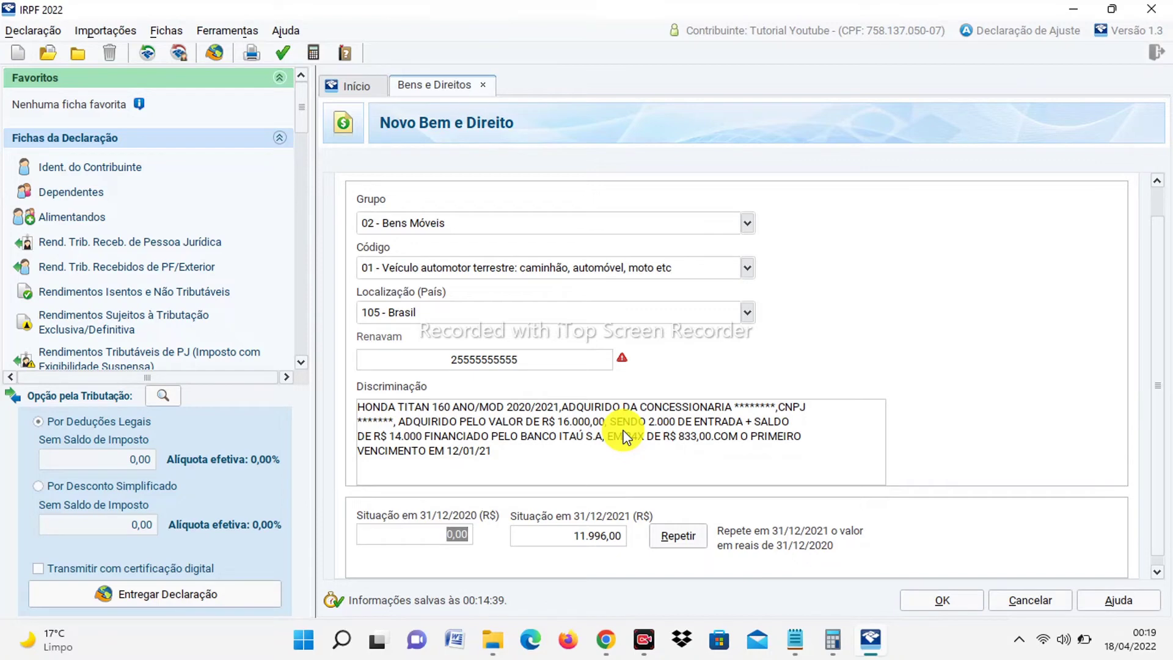
Step: Delete the wording "SENDO 2.000 DE ENTRADA + SALDO DE R$ 14.000" from the asset description
left_click(607, 423)
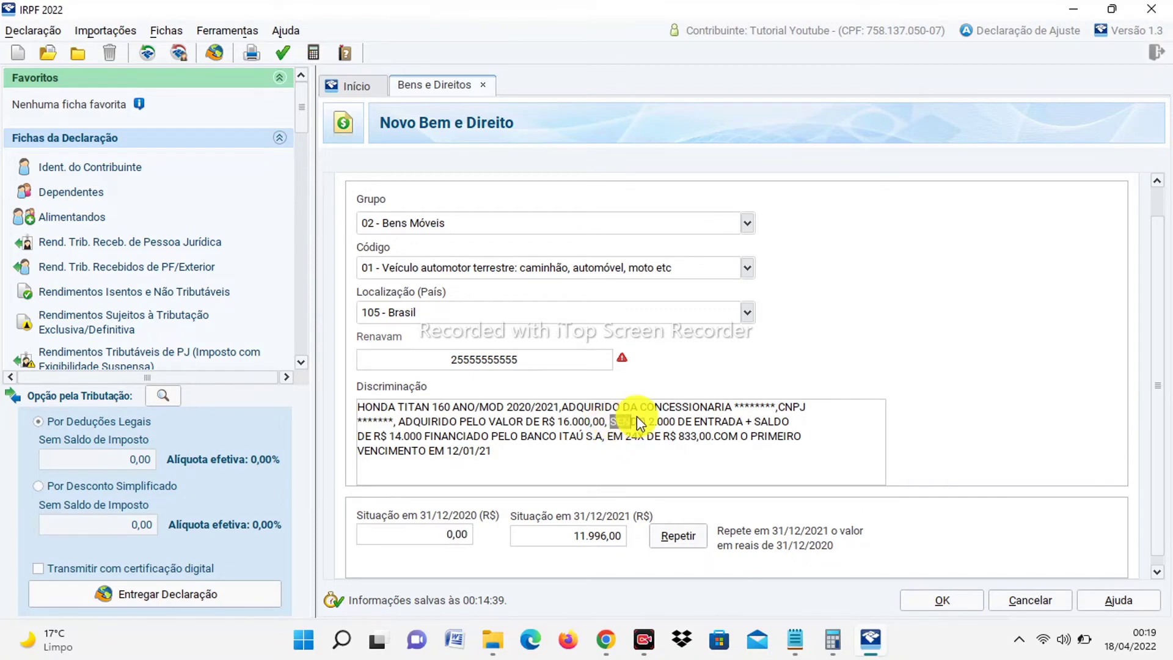
left_click_drag(663, 422, 426, 438)
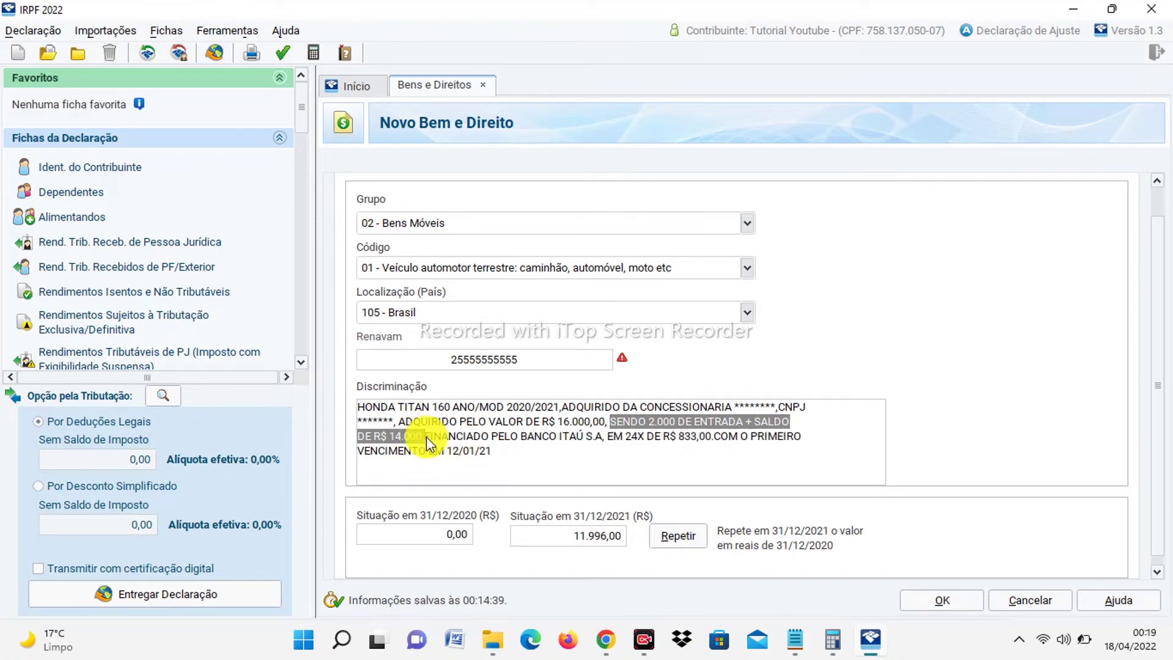
key("Delete")
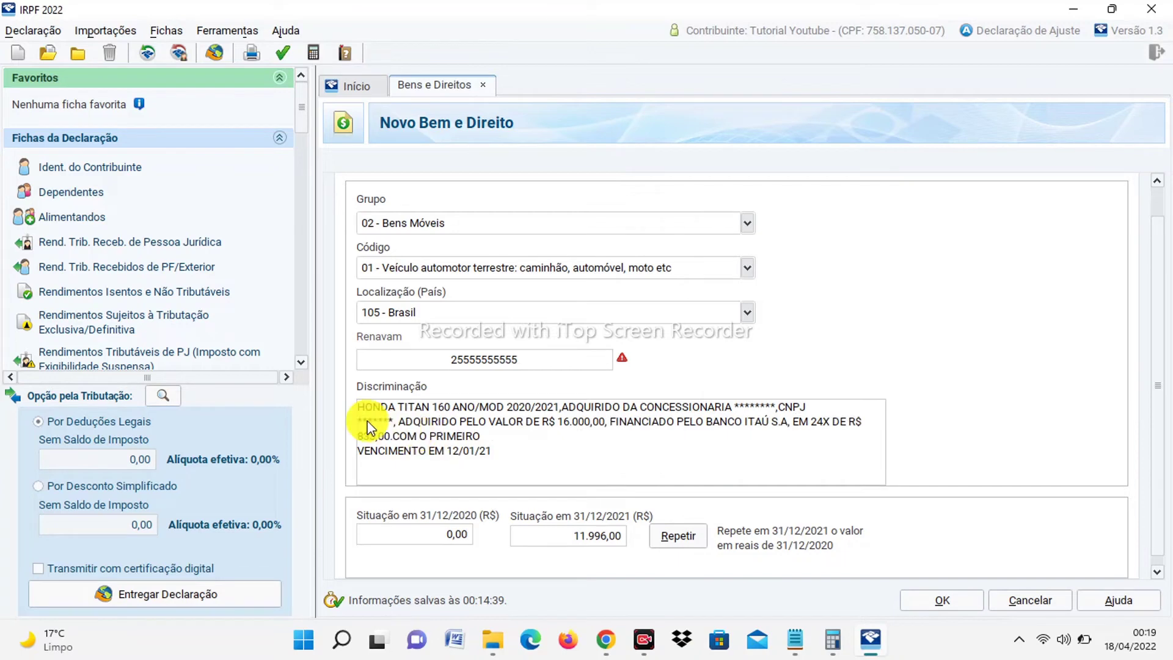
left_click(608, 423)
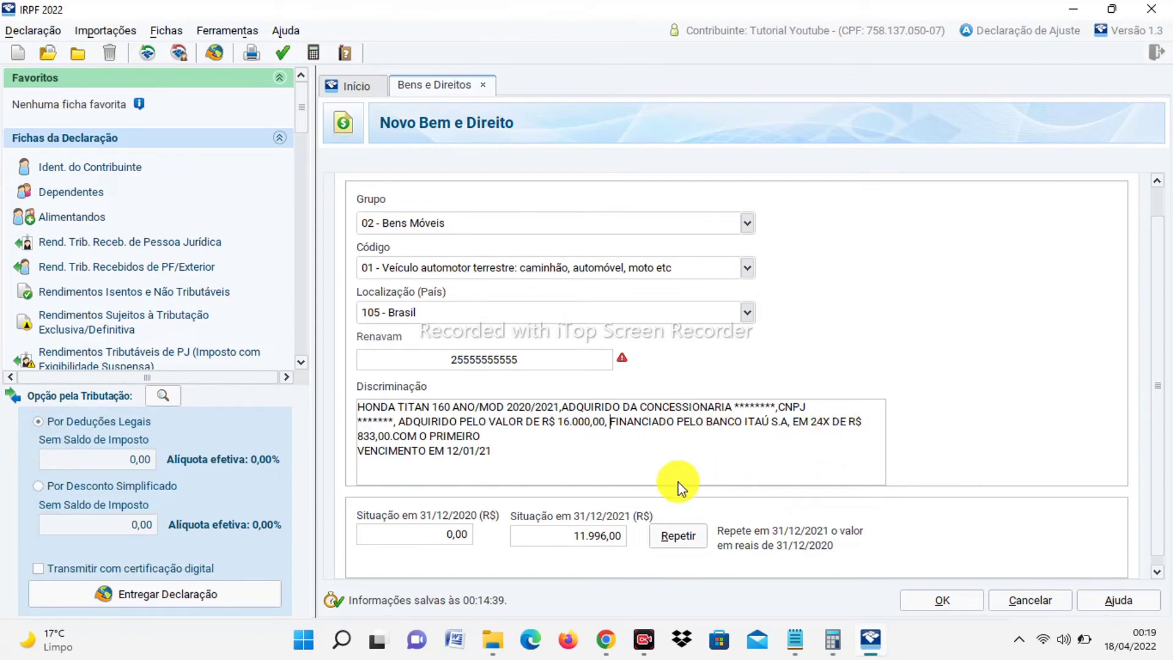
Step: Set the situation on 31/12/2021 to 9.996,00 and check the amount against the Calculator
left_click(591, 539)
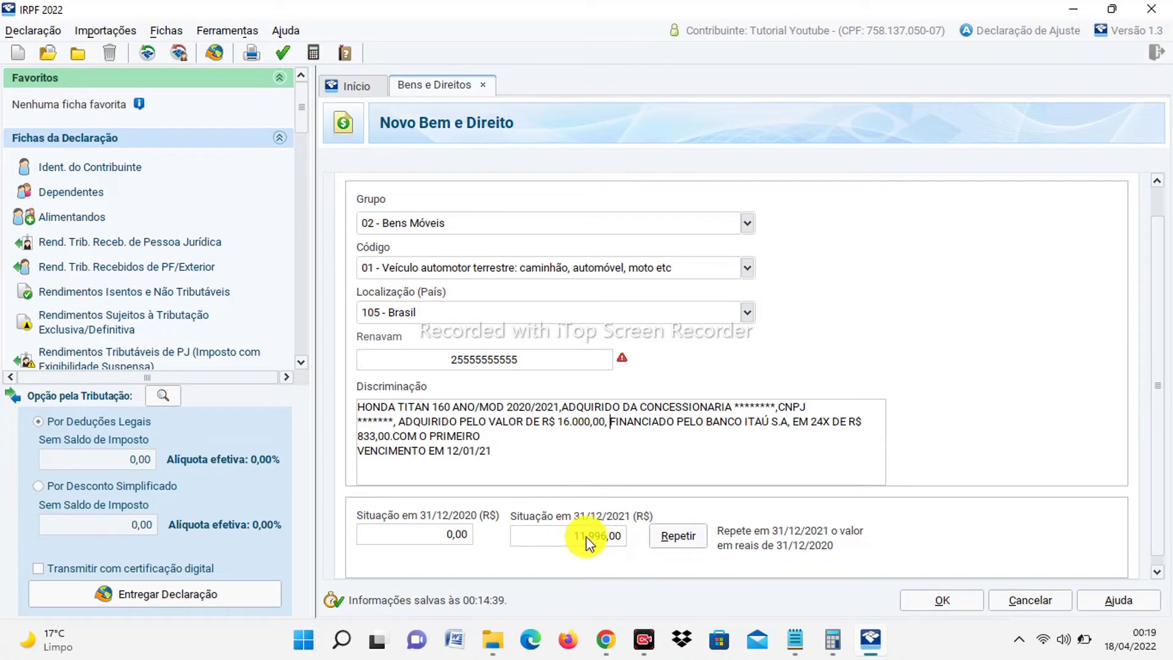
left_click(586, 538)
type("9")
left_click(456, 532)
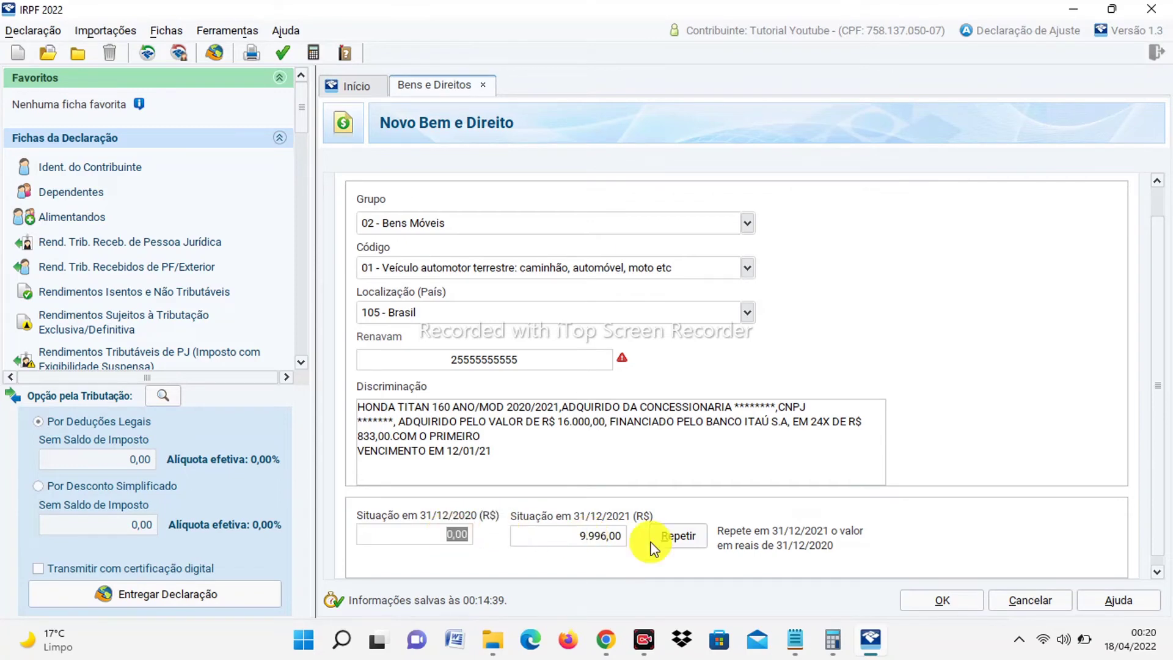
left_click(834, 638)
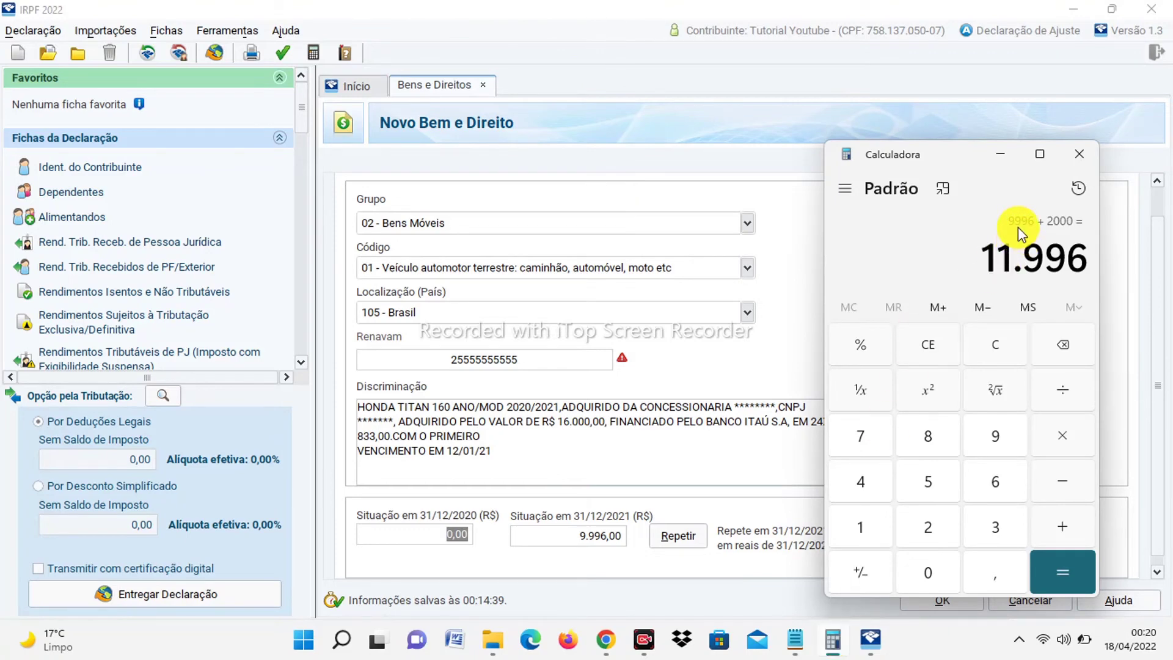
left_click(686, 466)
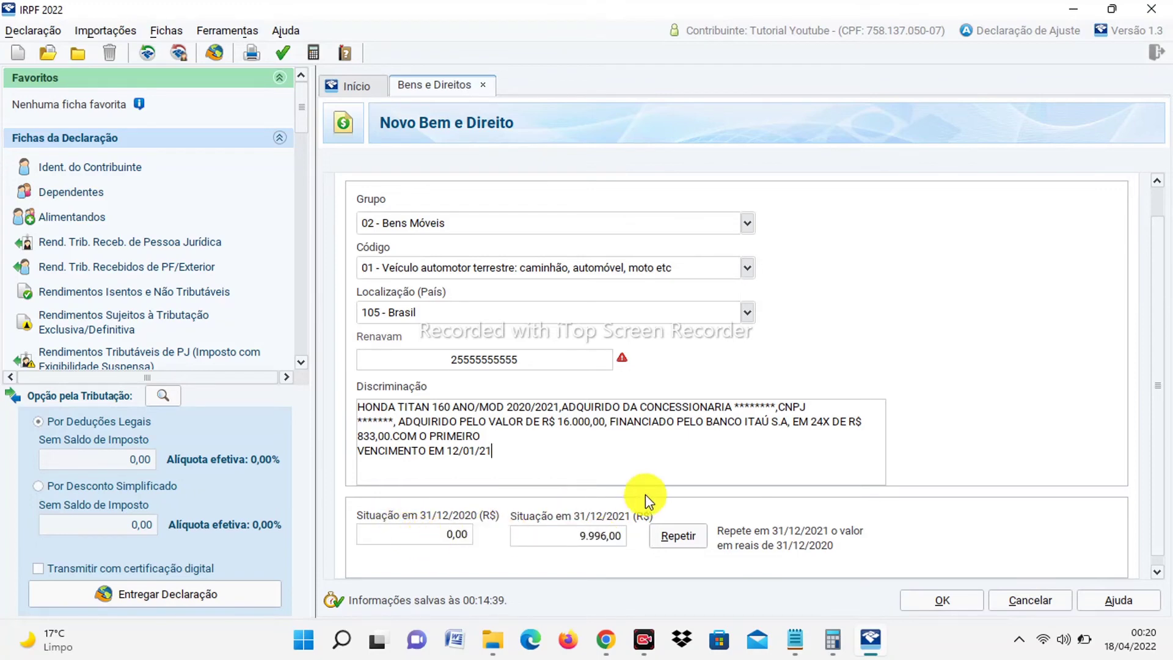
Step: Set the situation on 31/12/2020 to 9.996,00
left_click(452, 541)
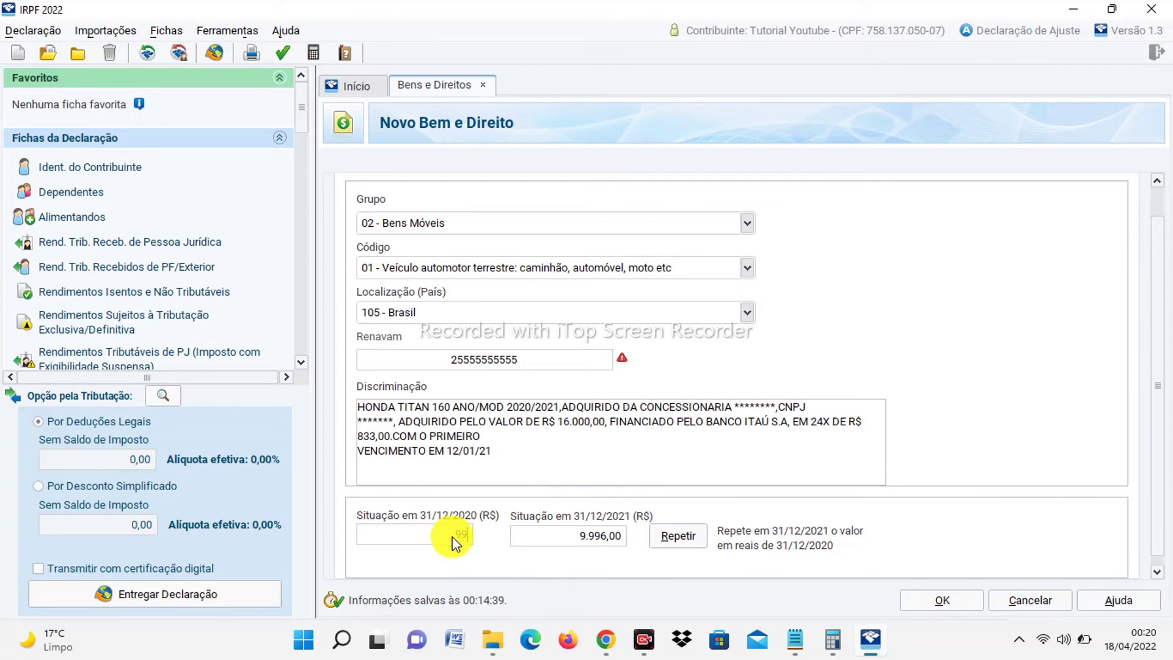
type("9996")
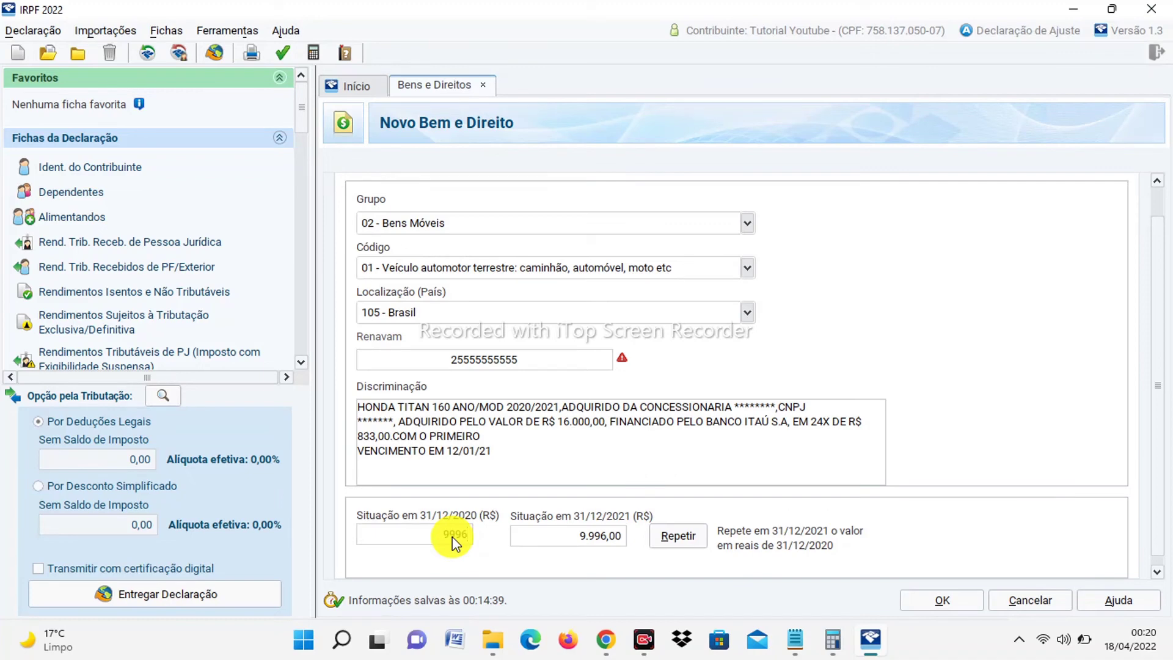
left_click(603, 531)
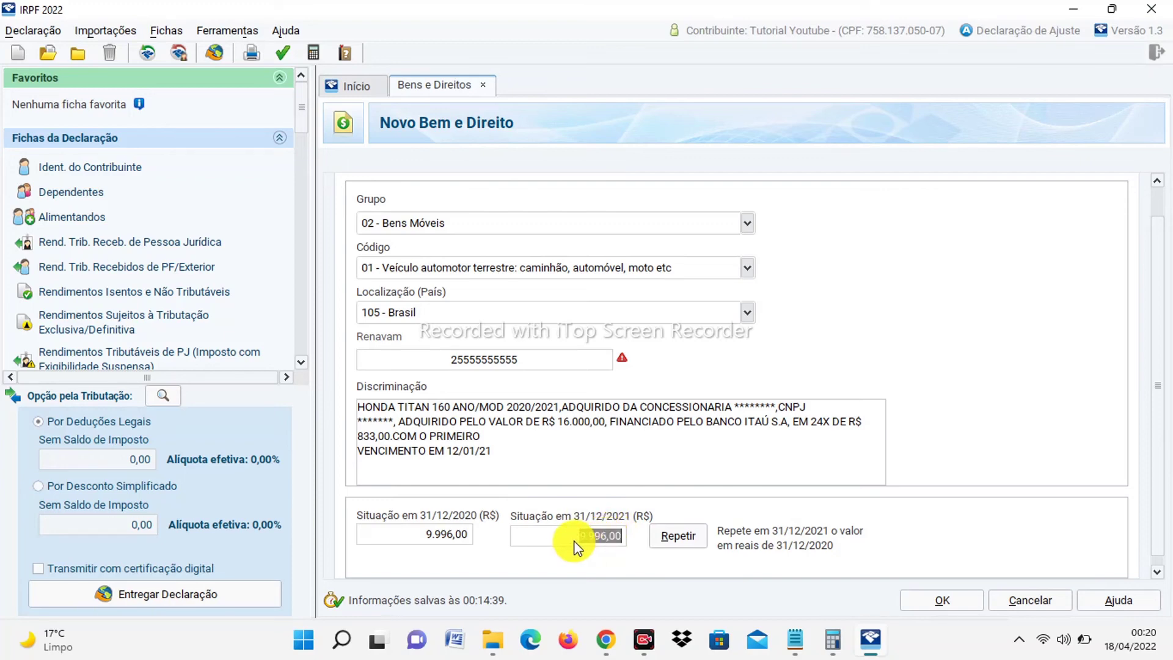
Step: Clear the Calculator, enter the 833 installment amount, and return to the asset form
left_click(832, 640)
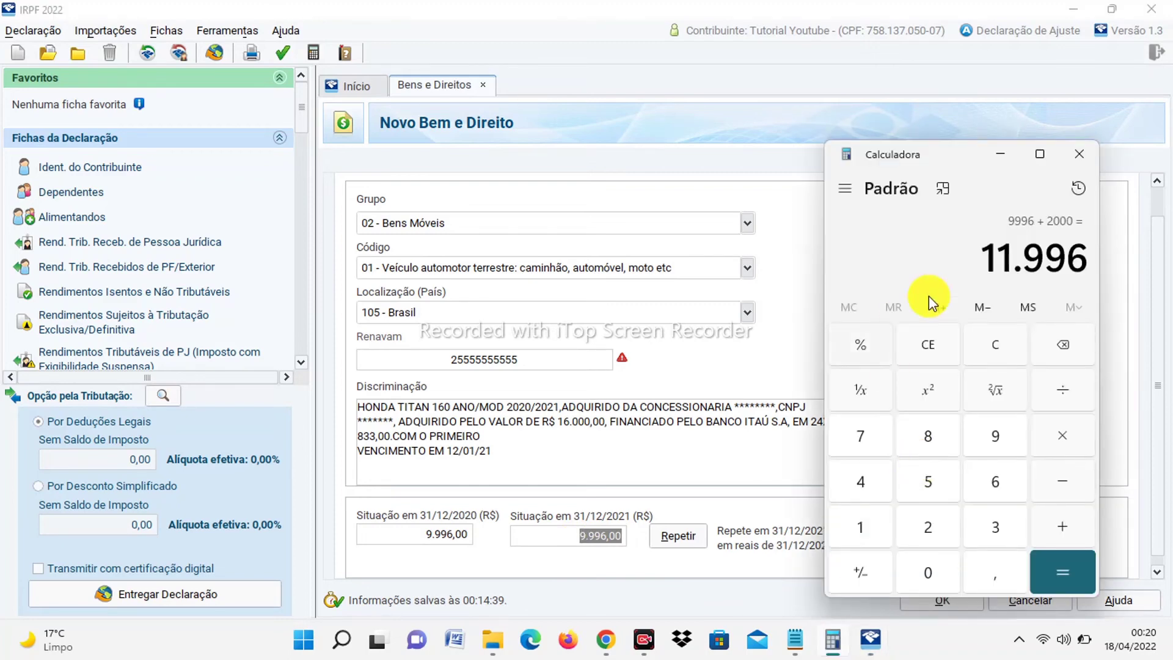
left_click(1009, 345)
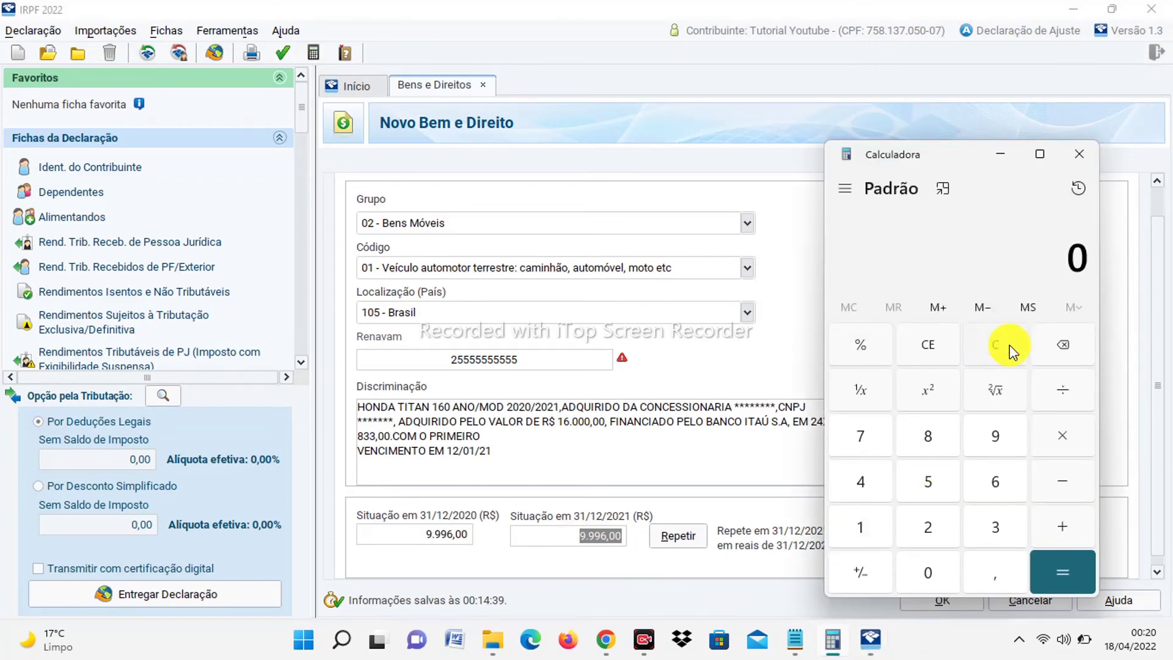
key("8")
key("3")
key("3")
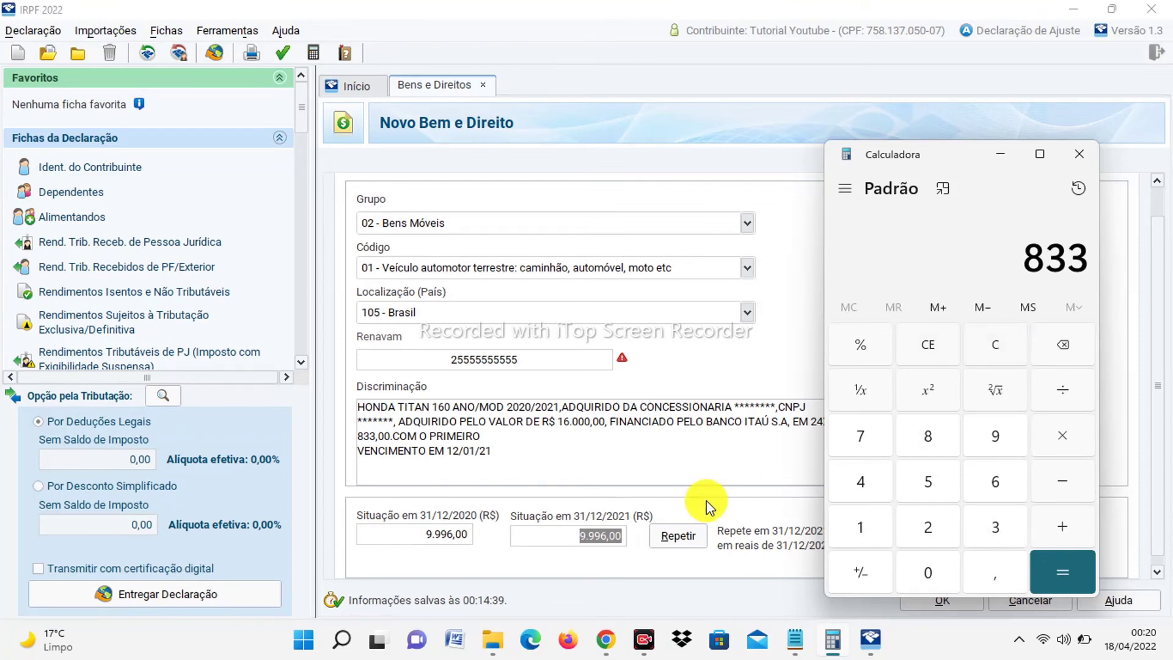
left_click(741, 481)
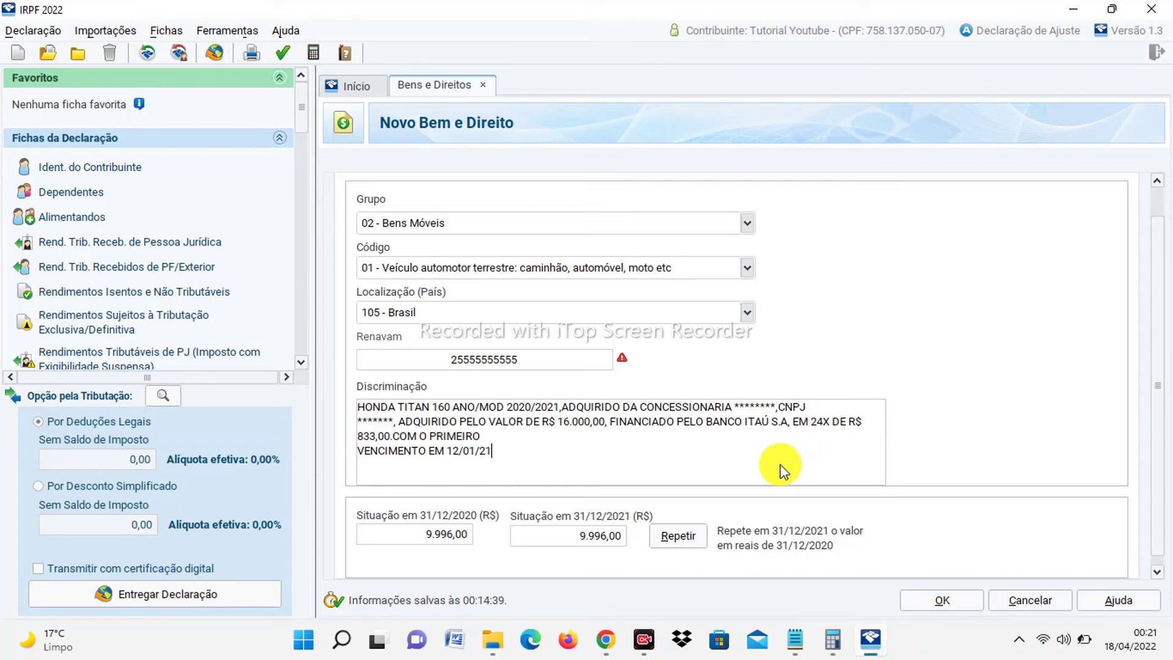
Step: Switch to the Calculator, clear it, and multiply the 833 installment amount by 24
left_click(832, 639)
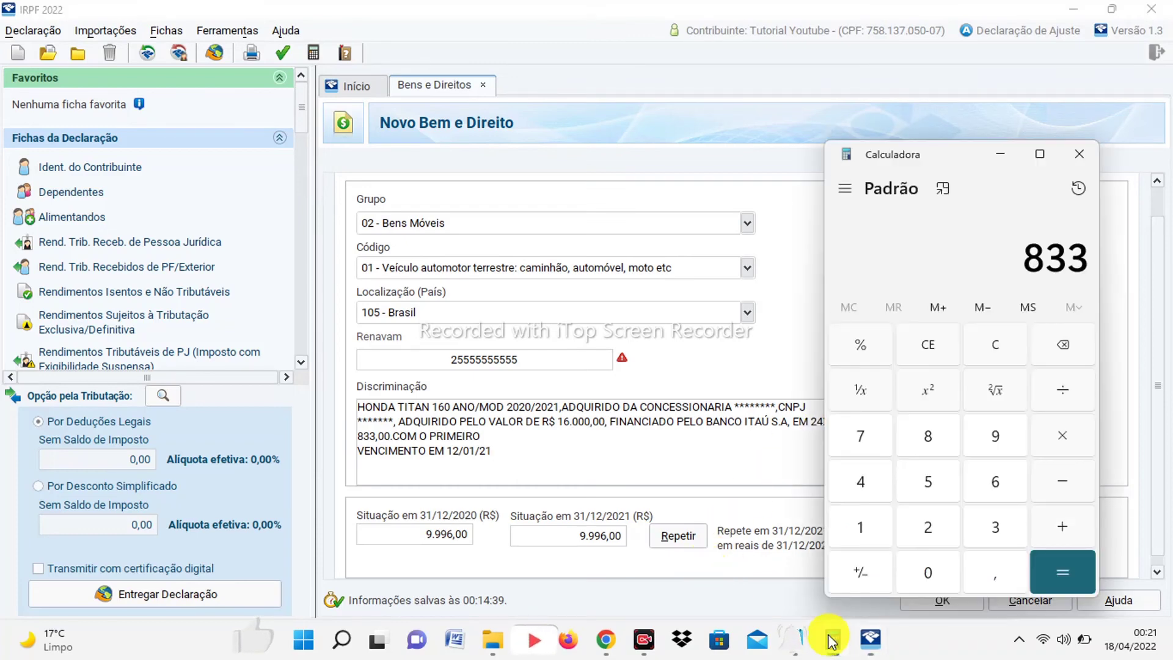
left_click(926, 524)
left_click(863, 484)
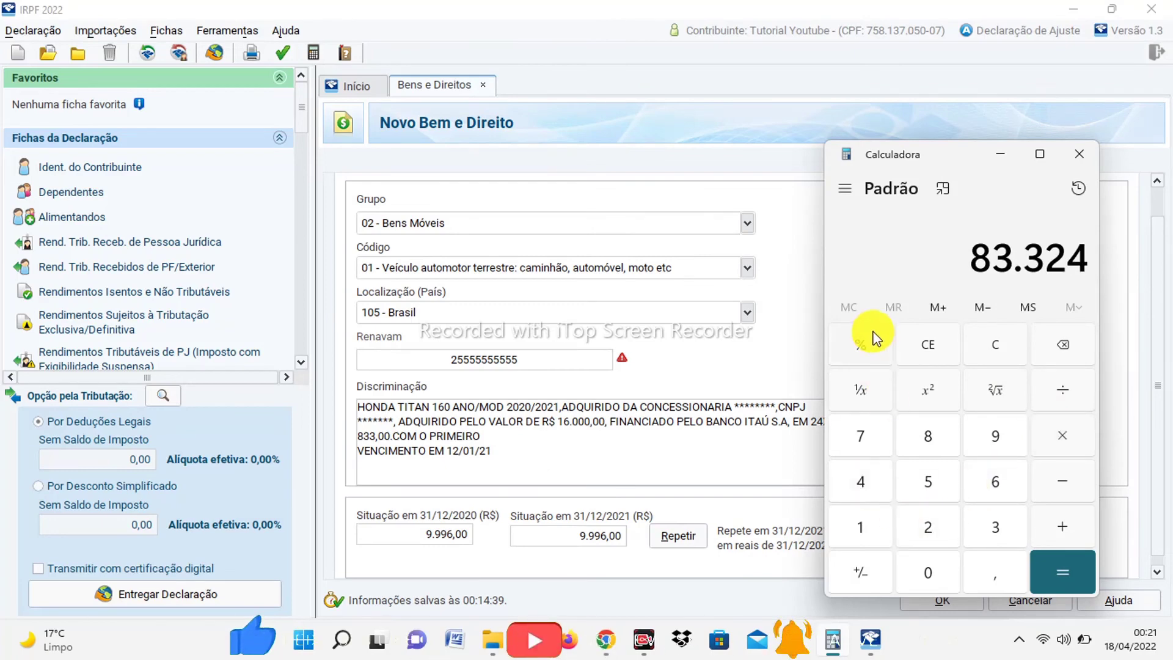
left_click(990, 332)
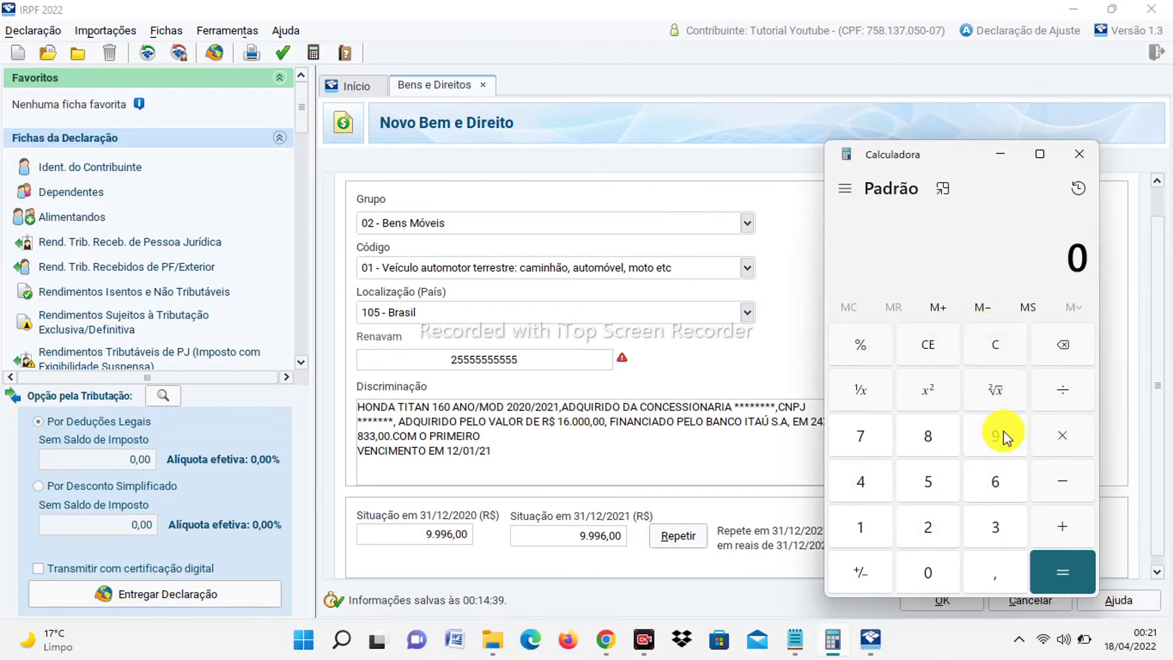
type("833")
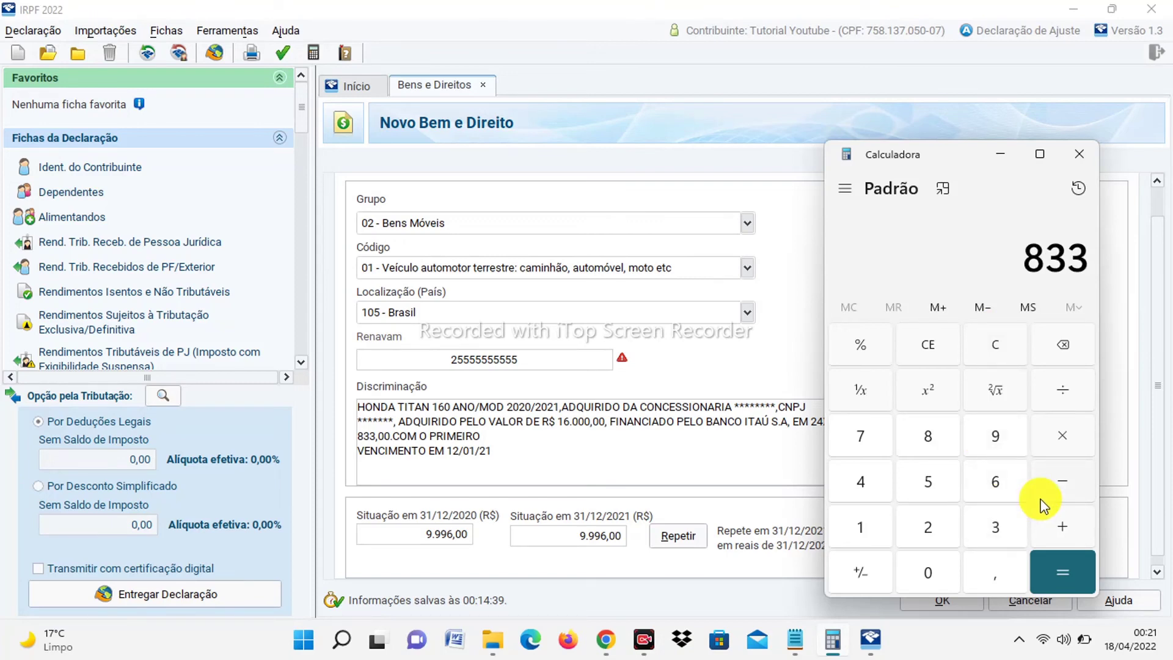
key("asterisk")
type("24 =")
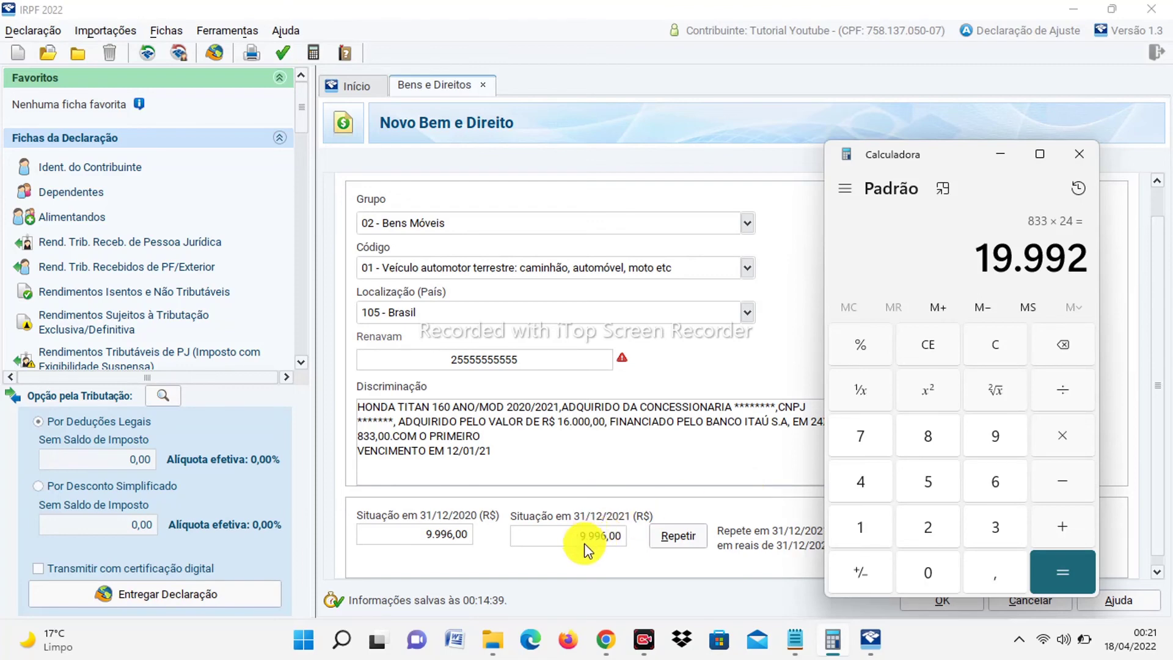
Step: Set the asset's situation on 31/12/2021 to 19.992,00 in the IRPF 2022 form
left_click(601, 540)
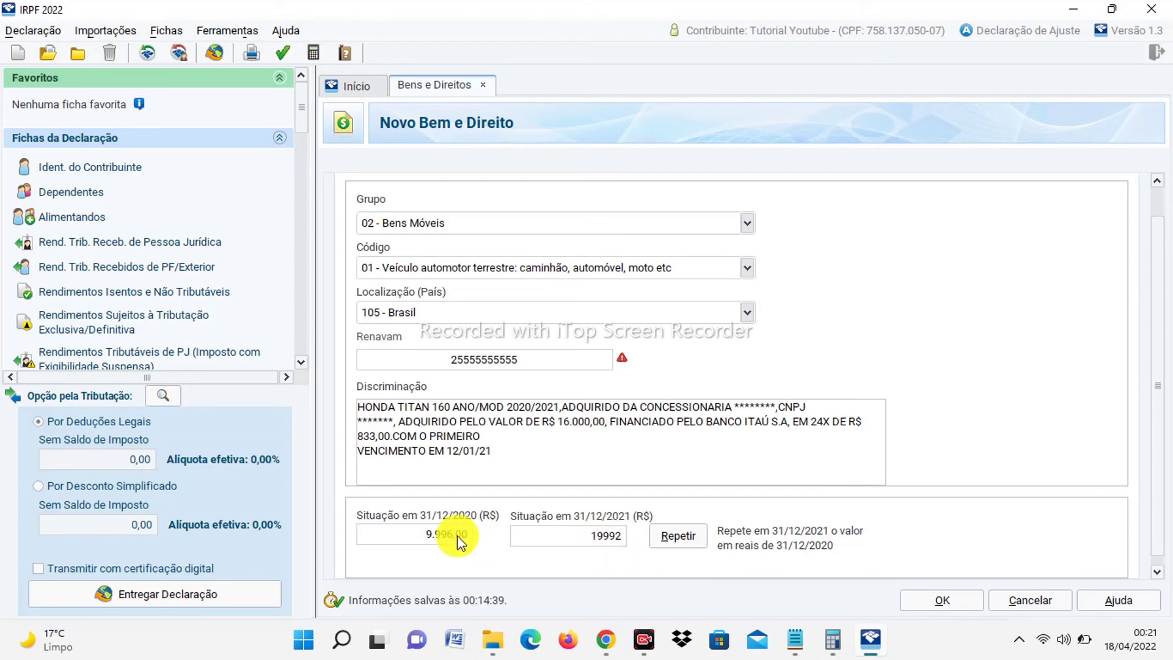
left_click(583, 465)
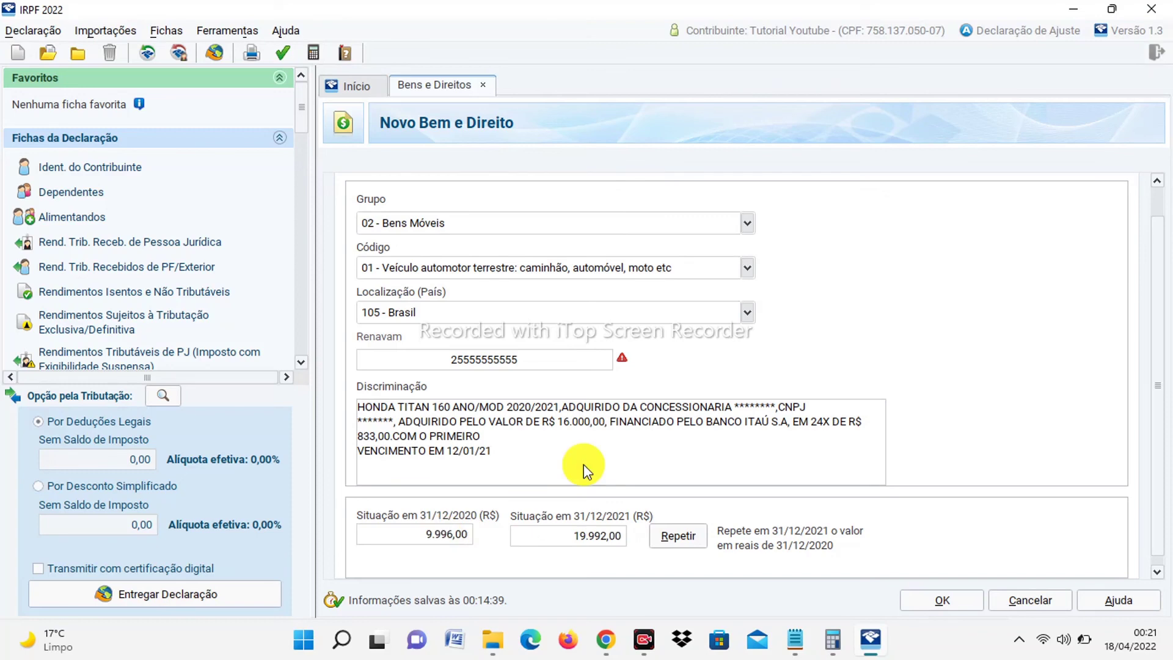